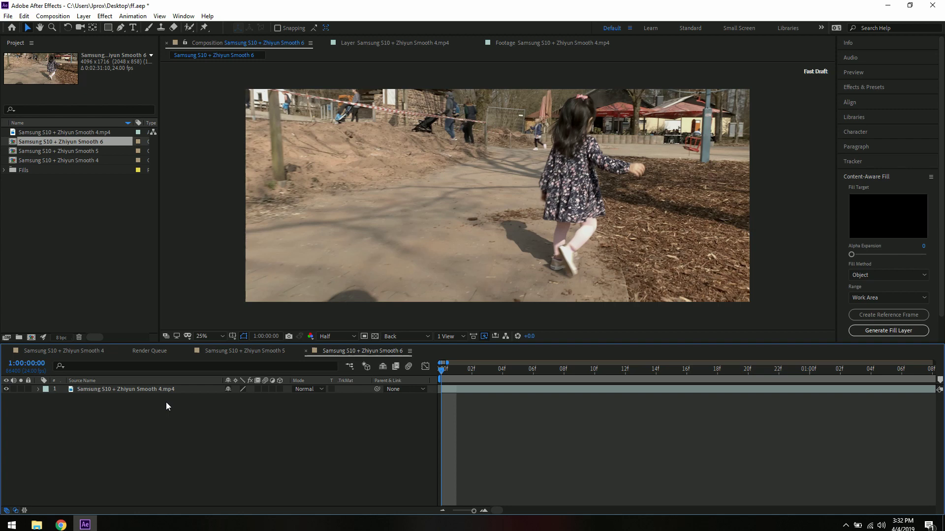
Scrub through the footage, return to the first frame and zoom the park layer to full size
scroll(482, 221, down, 2)
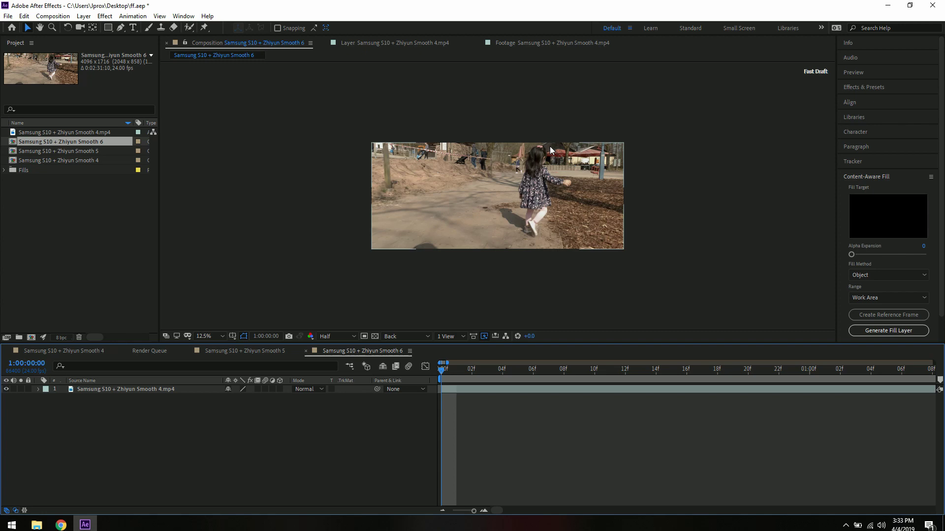
key(period)
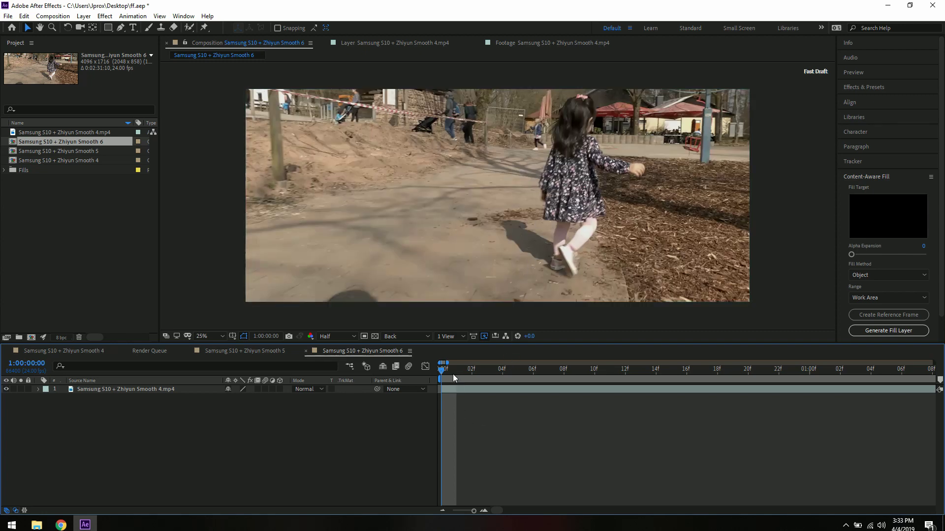
drag(453, 373, 594, 391)
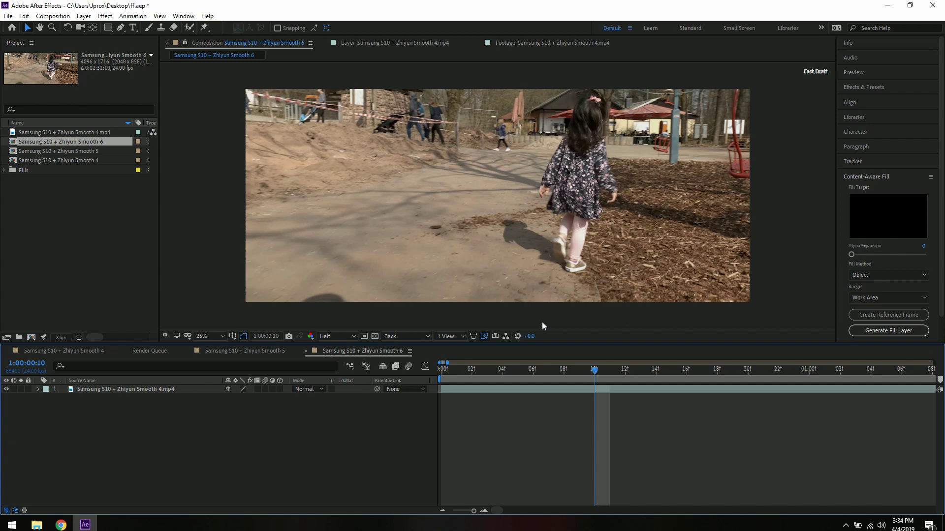
key(Home)
click(403, 214)
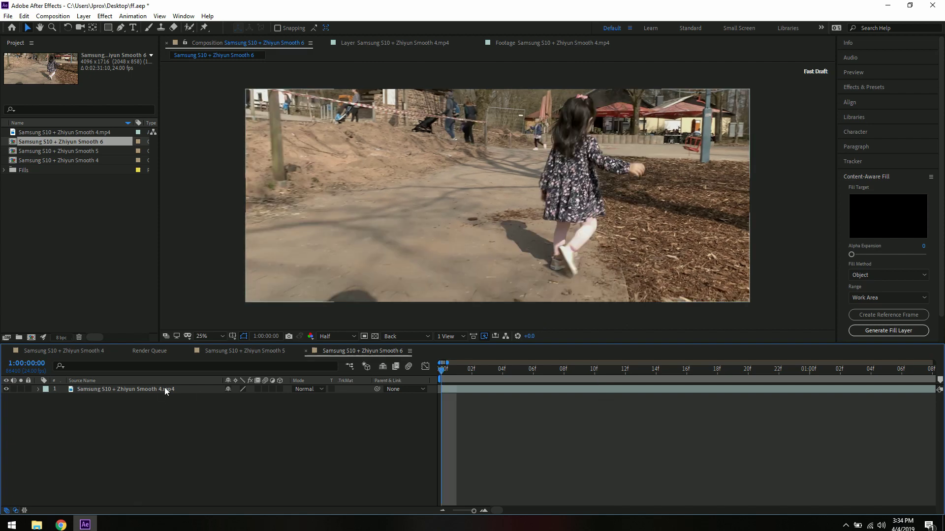
key(slash)
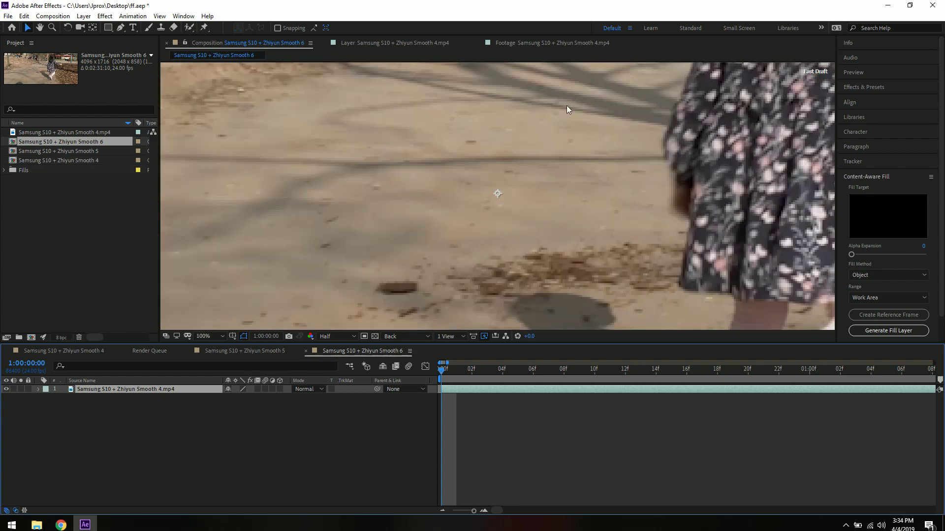
Centre the small walking child in the viewer at 100% zoom with the Pen tool ready
drag(566, 105, 486, 294)
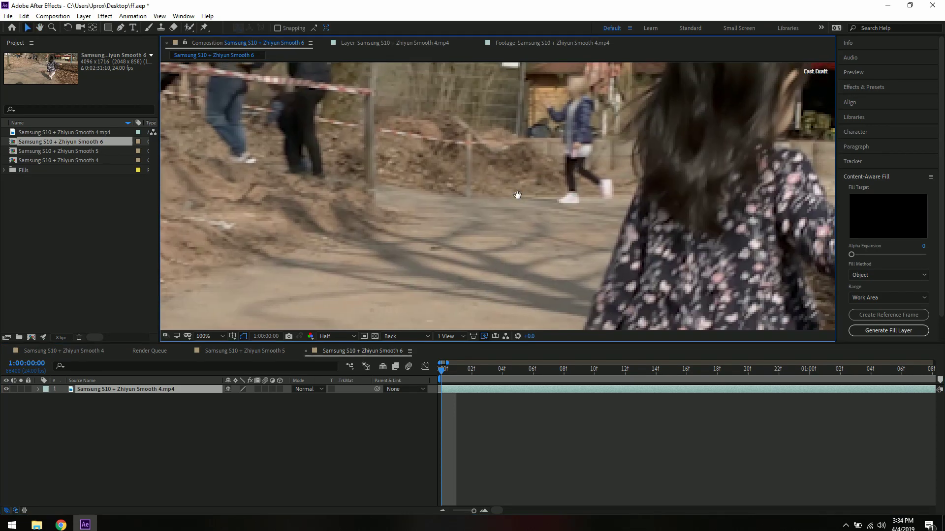
key(v)
key(comma)
key(comma)
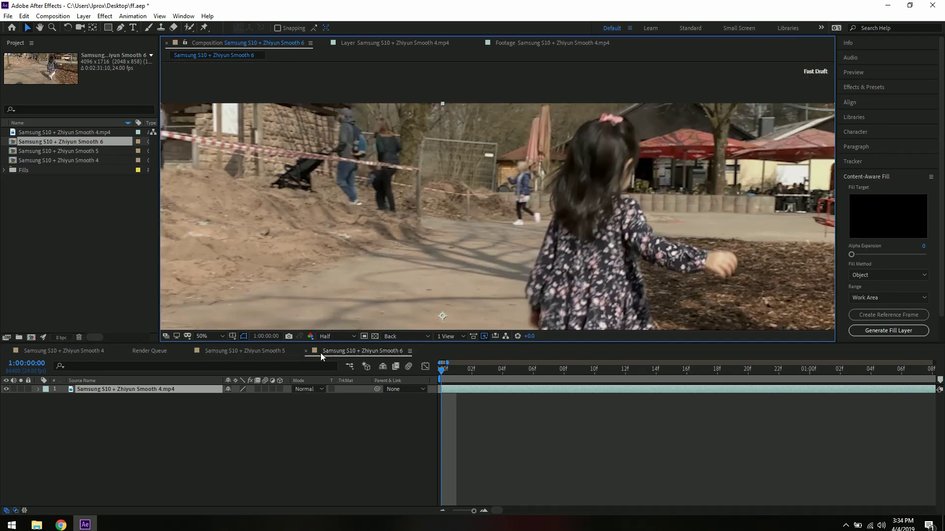
click(340, 335)
click(514, 194)
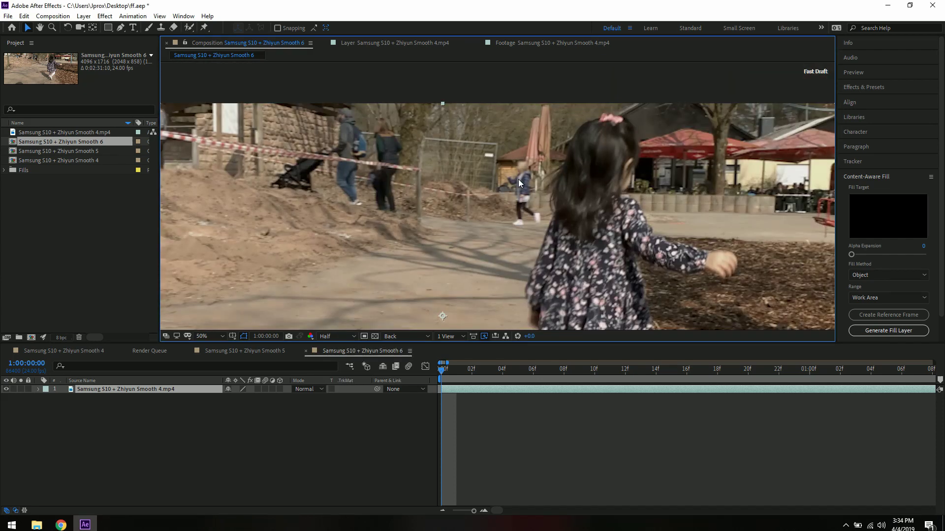
drag(519, 183, 493, 196)
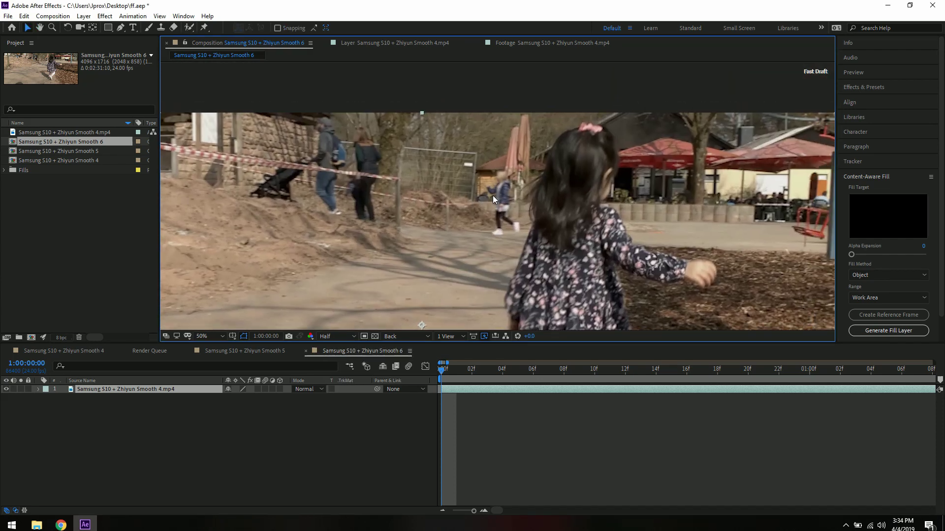
drag(498, 160, 444, 163)
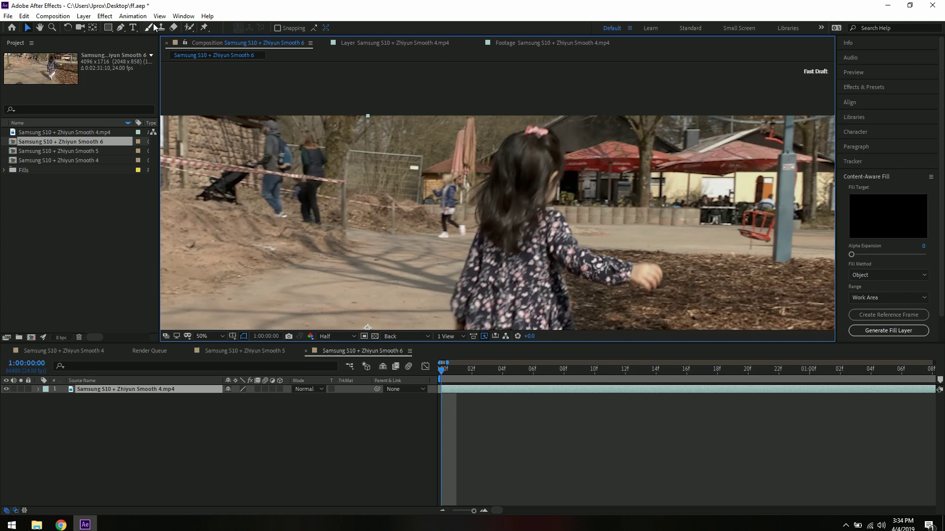
key(g)
key(period)
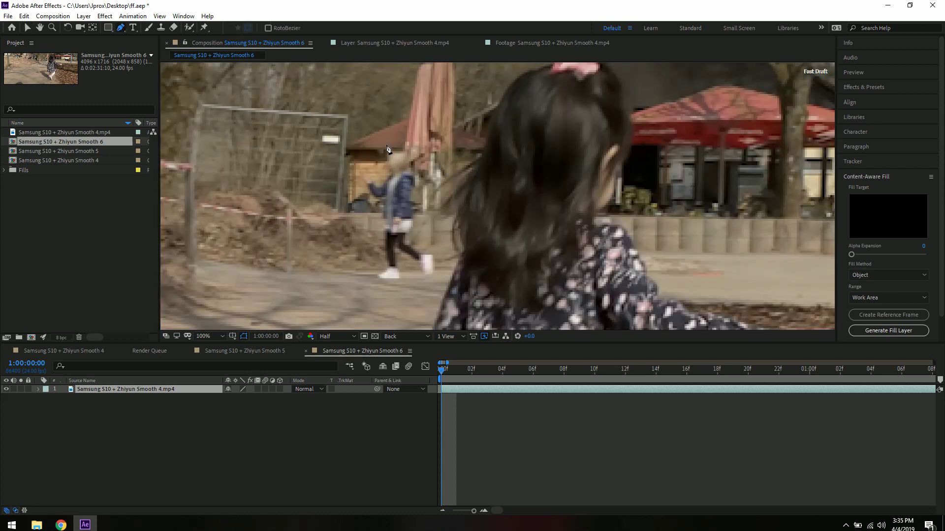
Trace an eleven-point Pen mask around the walking child and close it on the first vertex
click(385, 145)
click(357, 171)
click(354, 198)
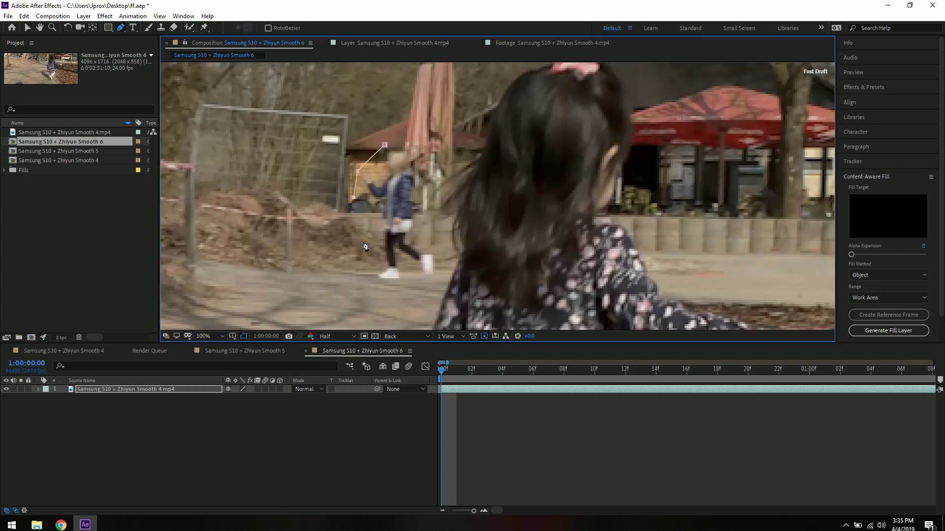
click(365, 277)
click(374, 292)
click(428, 285)
click(440, 256)
click(426, 235)
click(424, 184)
click(418, 154)
click(403, 134)
click(384, 145)
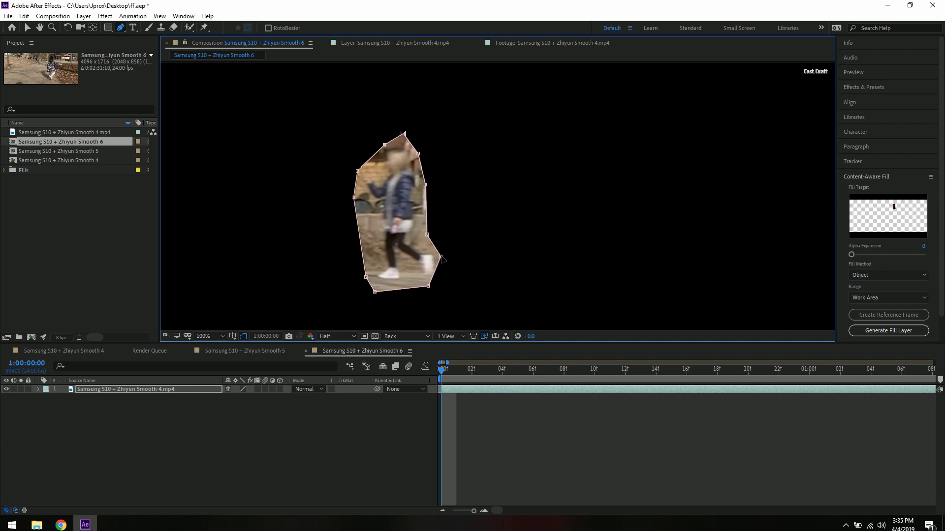
Nudge the mask's lower-right and upper-right vertices to fit the child, then expand the layer
drag(428, 286, 435, 285)
drag(418, 154, 420, 157)
click(39, 390)
Set Mask 1's mode to None and add a Mask Path keyframe at 0f, viewing at 50%
click(49, 397)
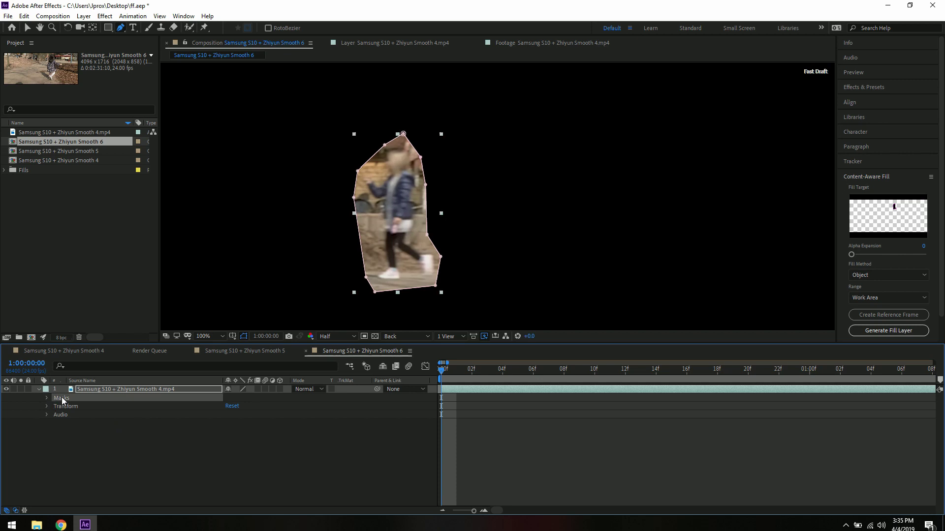
key(m)
key(m)
click(246, 397)
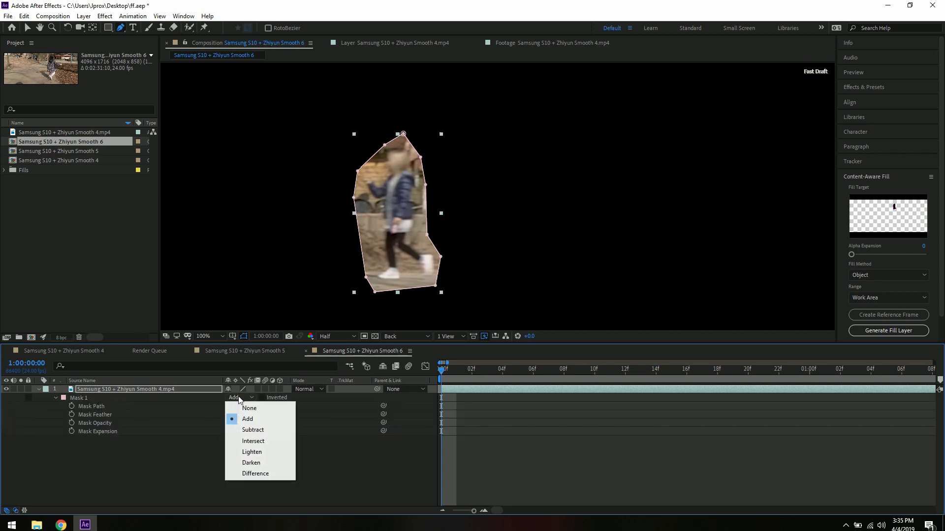
click(244, 405)
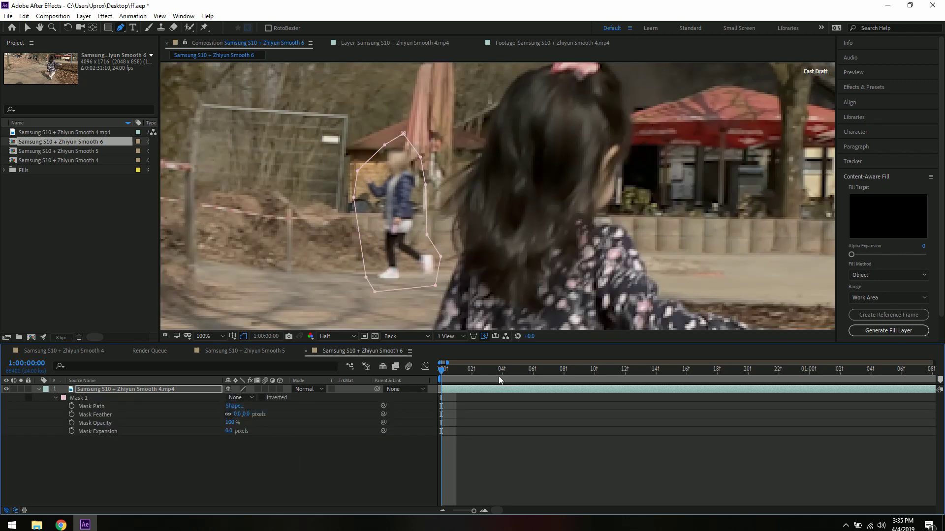
click(72, 406)
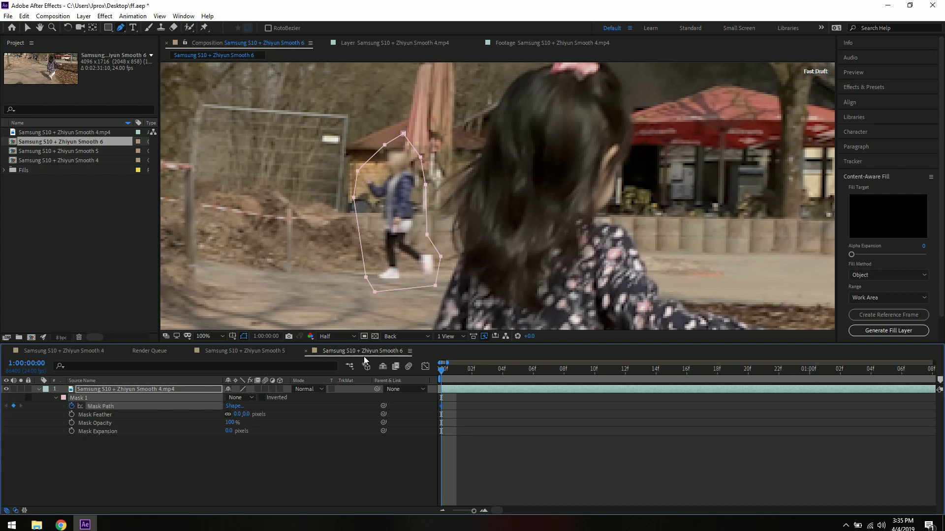
key(comma)
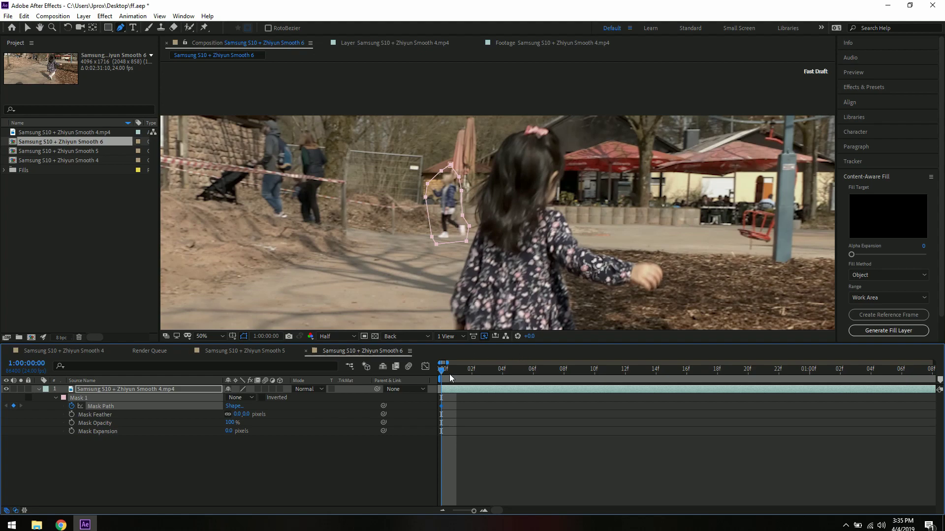
Find where the footage ends and change the composition Duration to 0:00:01:08
drag(886, 373, 939, 371)
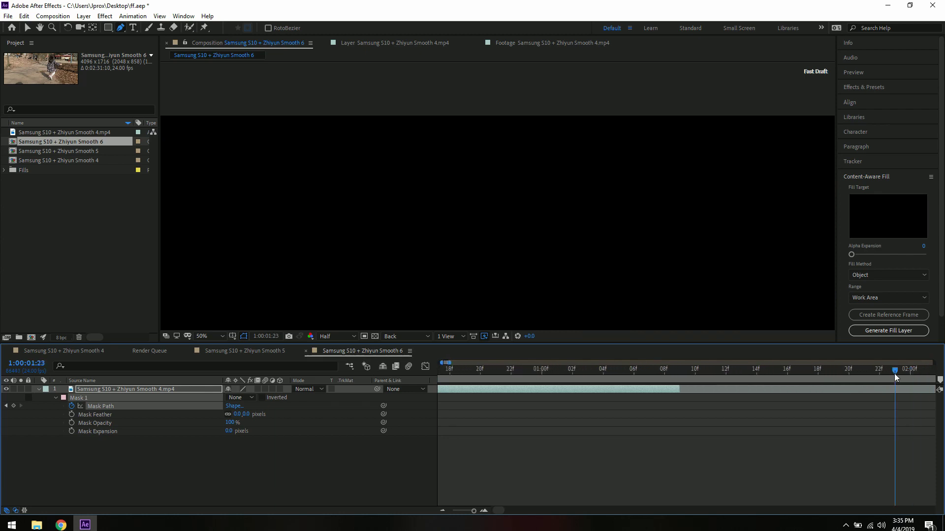
drag(686, 372, 664, 374)
right_click(627, 453)
click(675, 359)
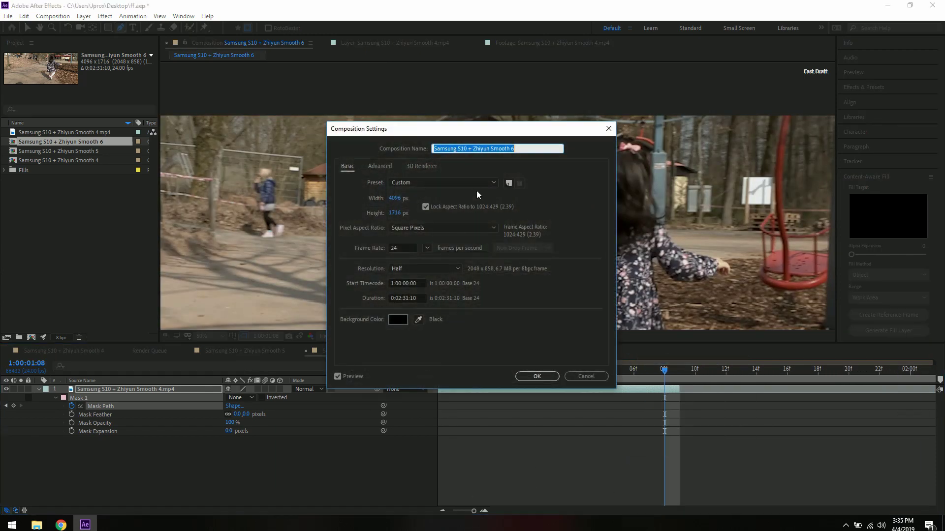
click(421, 297)
click(421, 295)
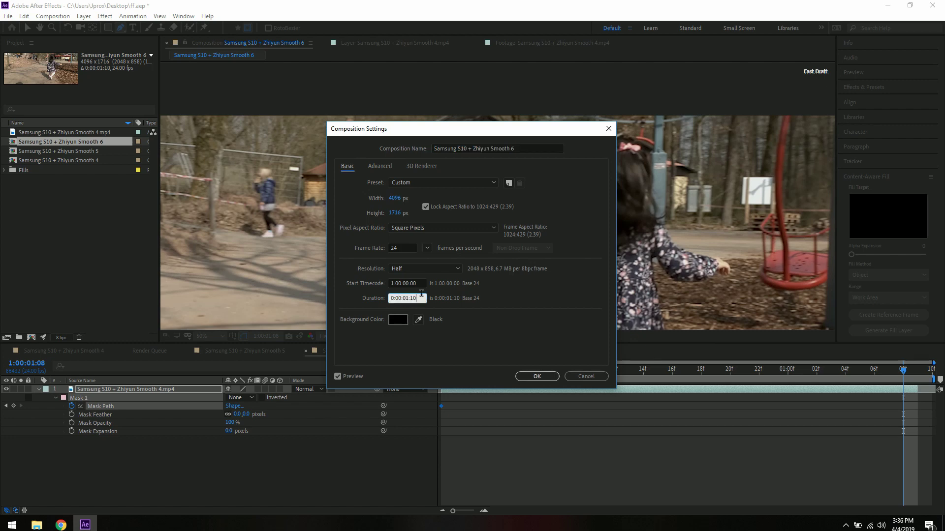
key(BackSpace)
key(BackSpace)
text(08)
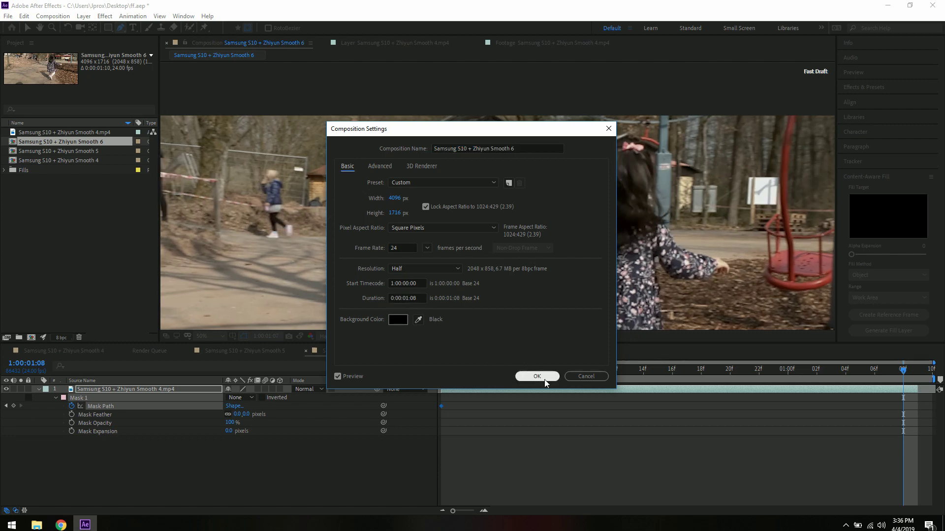
click(537, 376)
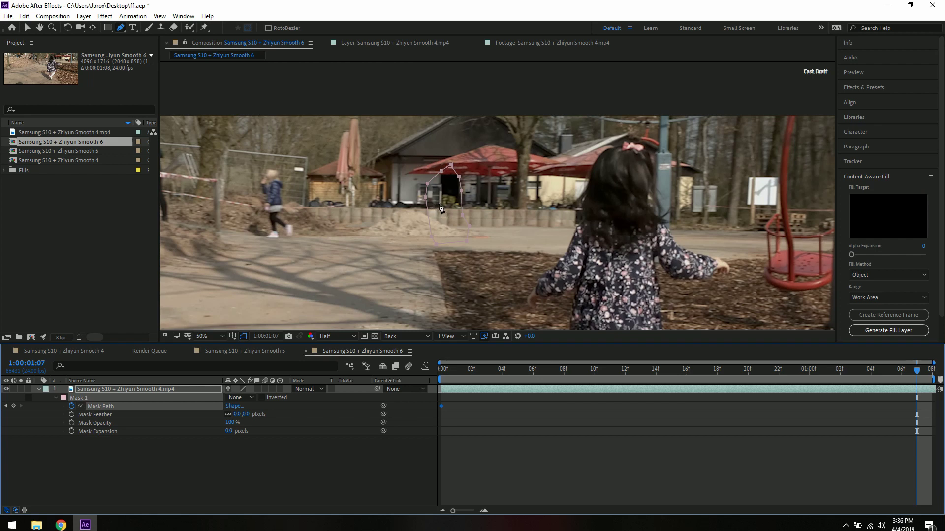
Move Mask 1 onto the walking child at 0f and reshape it around her head and feet
click(26, 27)
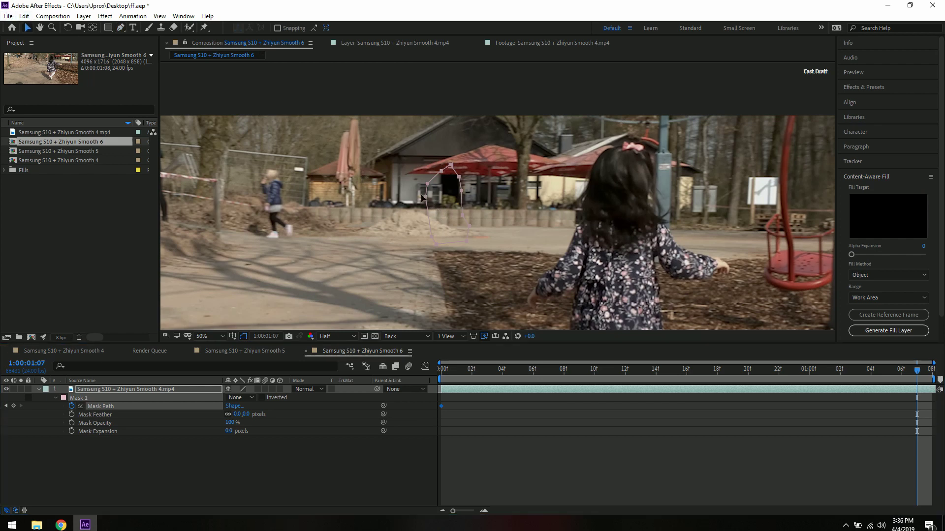
drag(422, 197, 252, 198)
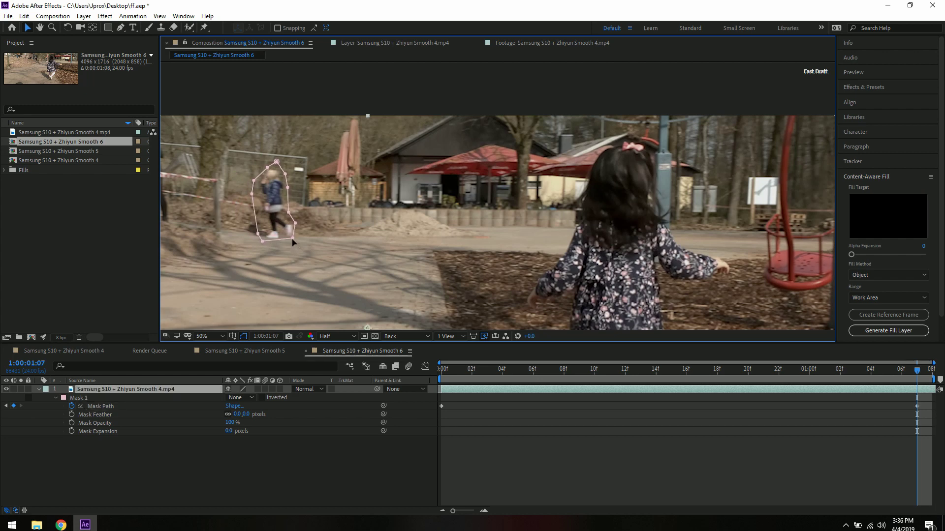
drag(292, 242, 295, 240)
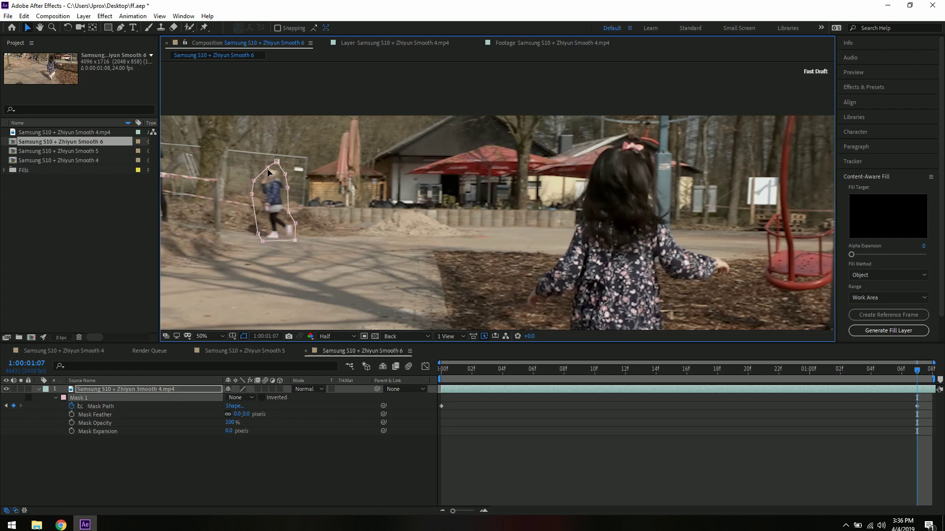
drag(267, 168, 277, 164)
Shift the mask to follow the child at 15f and refit it at 08f
drag(662, 370, 666, 371)
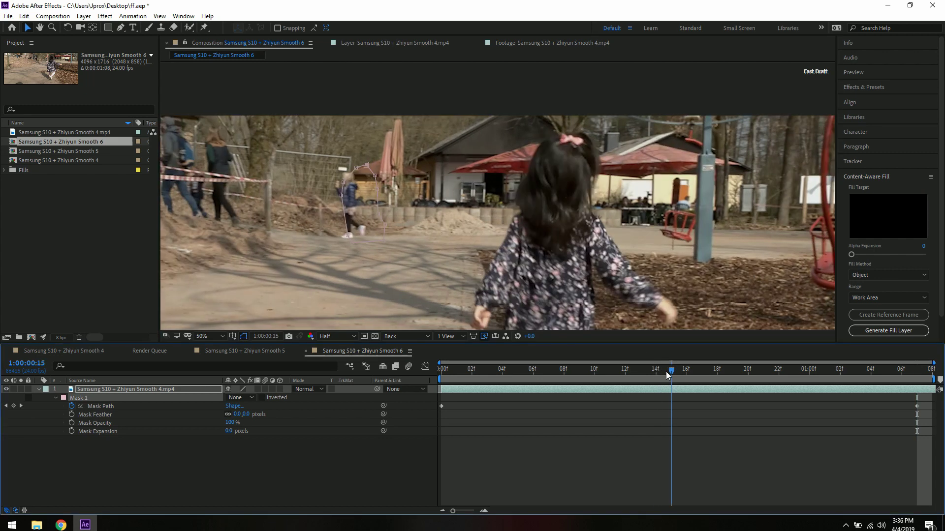
click(98, 405)
drag(349, 239, 340, 241)
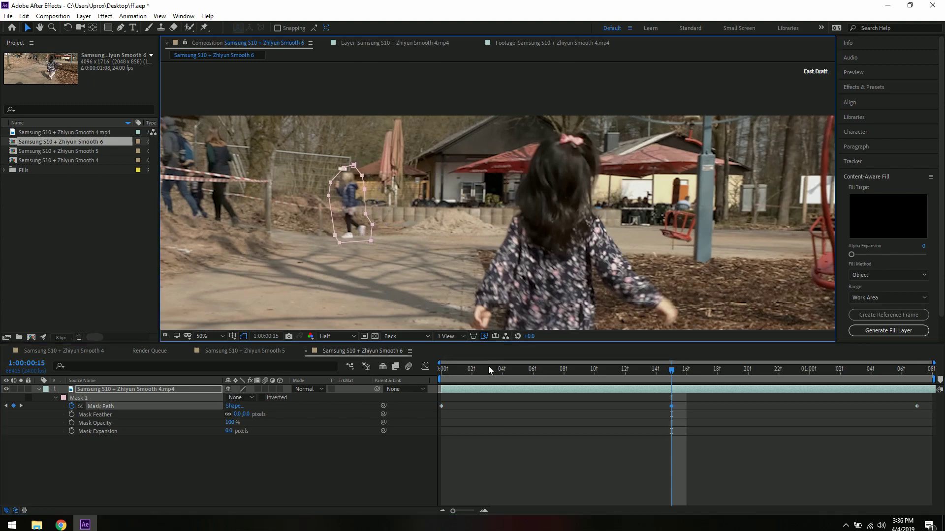
drag(488, 366, 560, 383)
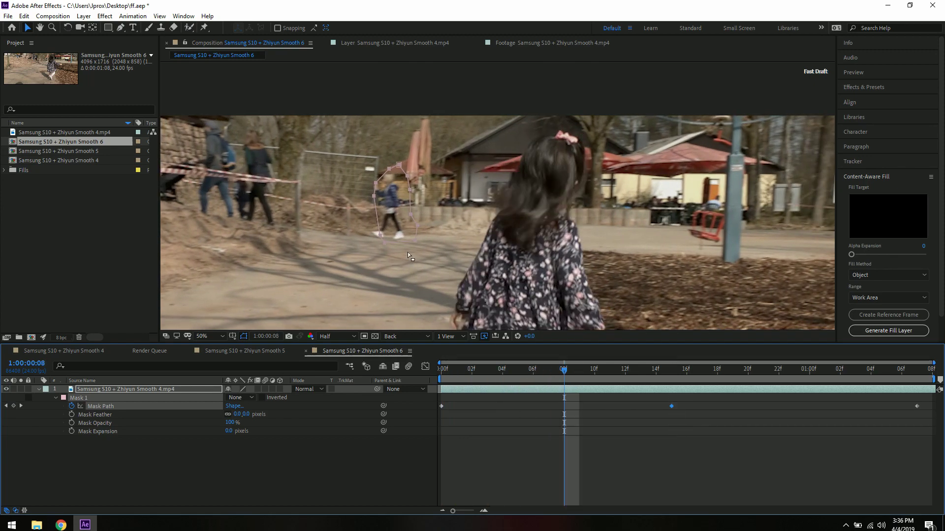
drag(382, 237, 374, 239)
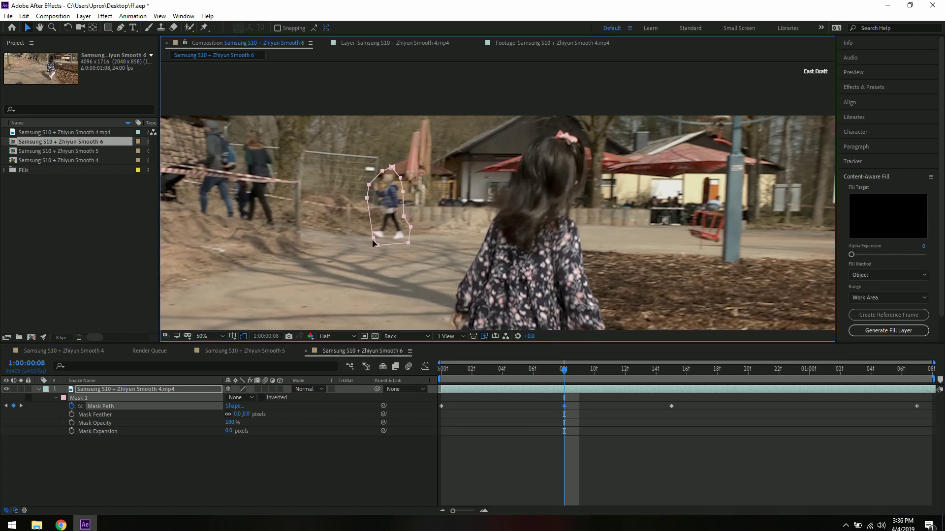
Move the mask onto the child at 1:02 and widen it around her trailing foot
drag(563, 369, 840, 389)
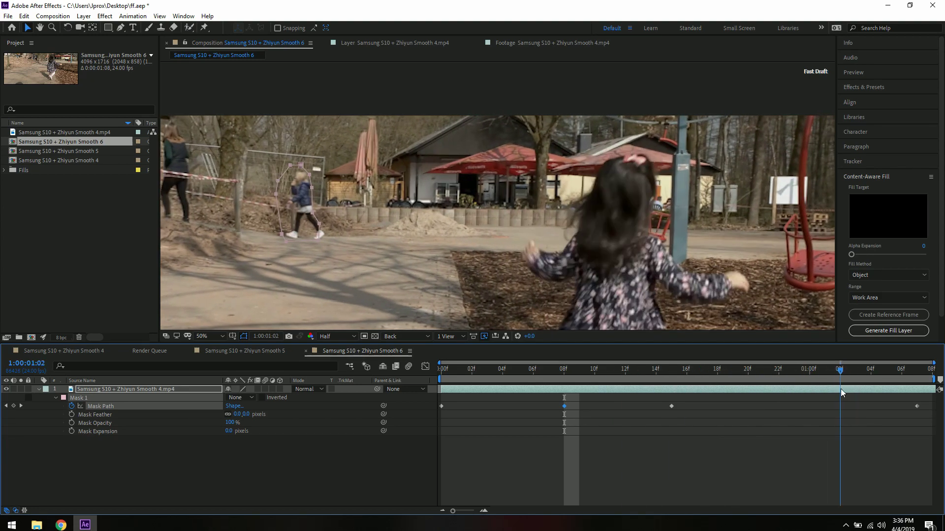
drag(318, 238, 323, 243)
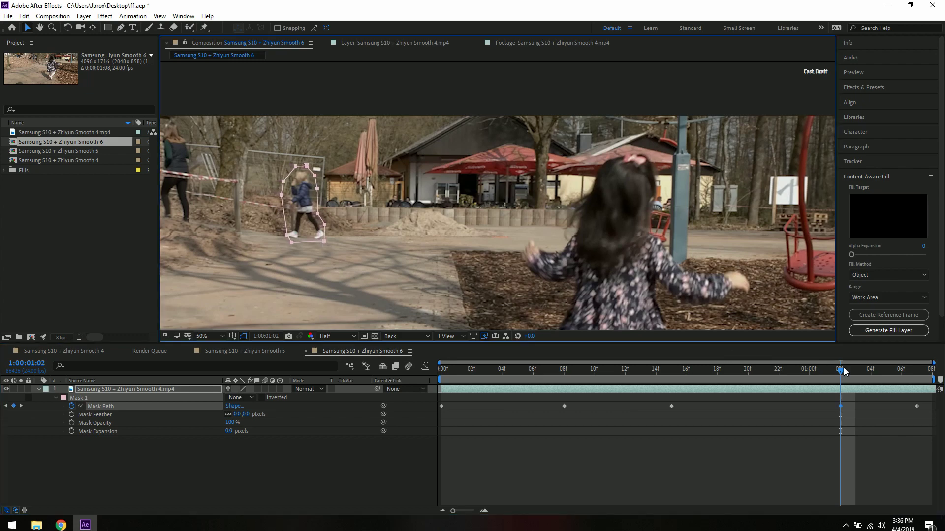
mouse_move(843, 373)
mouse_down()
mouse_move(877, 376)
mouse_move(852, 378)
mouse_up()
key(Page_Up)
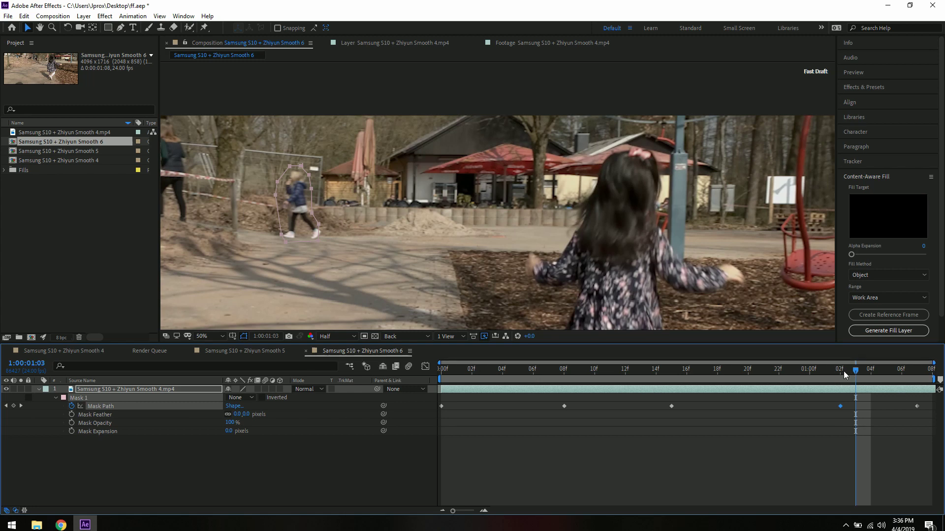
click(324, 242)
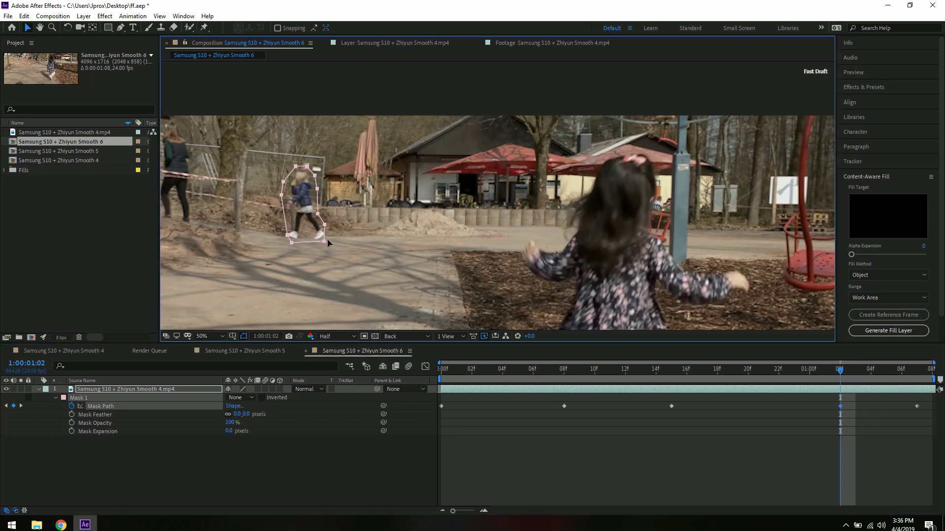
drag(323, 241, 329, 241)
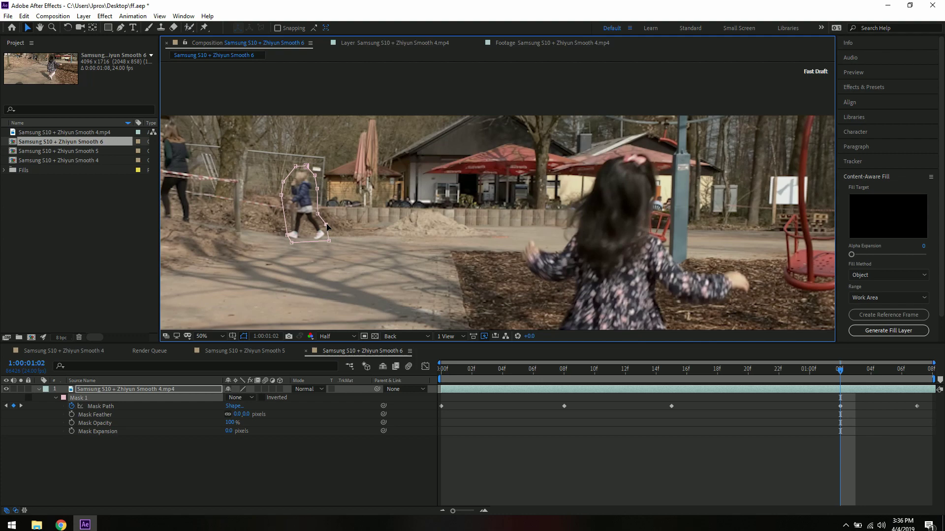
Preview the mask to the last frame, then select the footage layer and collapse Content-Aware Fill settings
click(840, 374)
drag(846, 375, 423, 369)
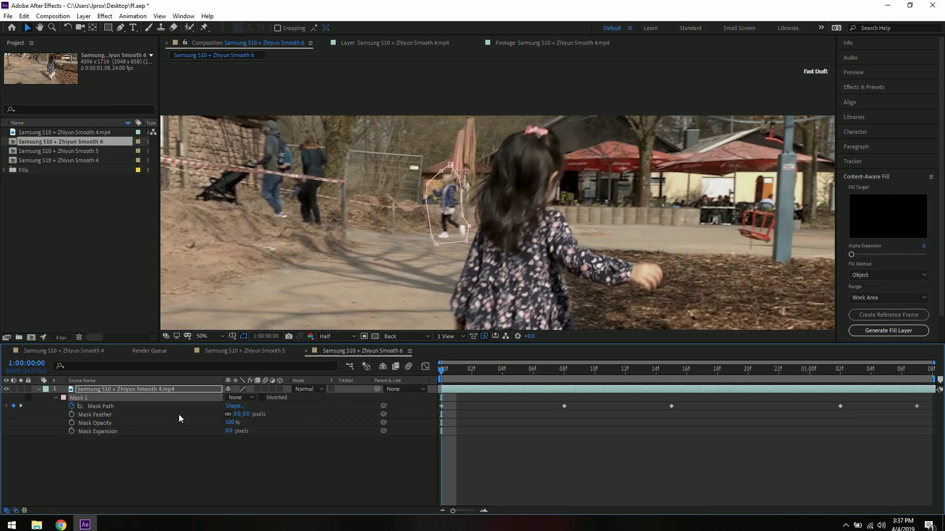
click(158, 389)
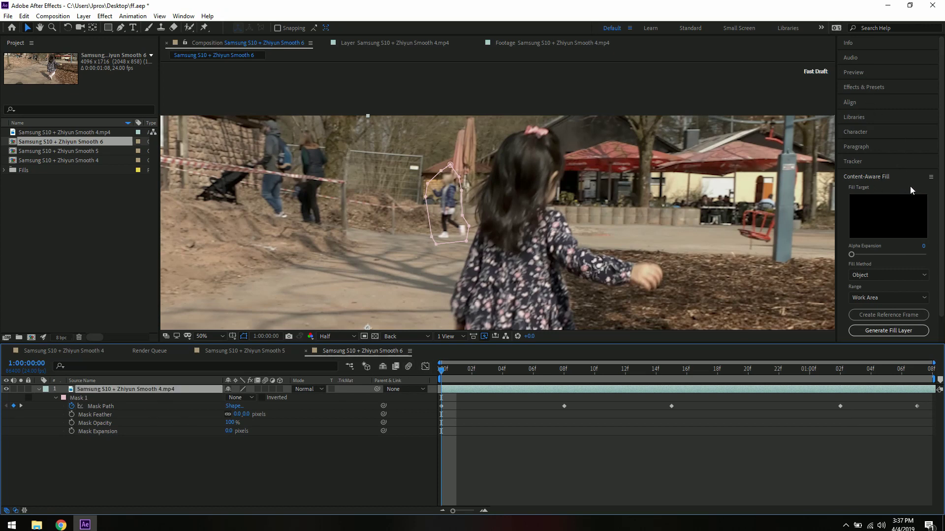
click(881, 177)
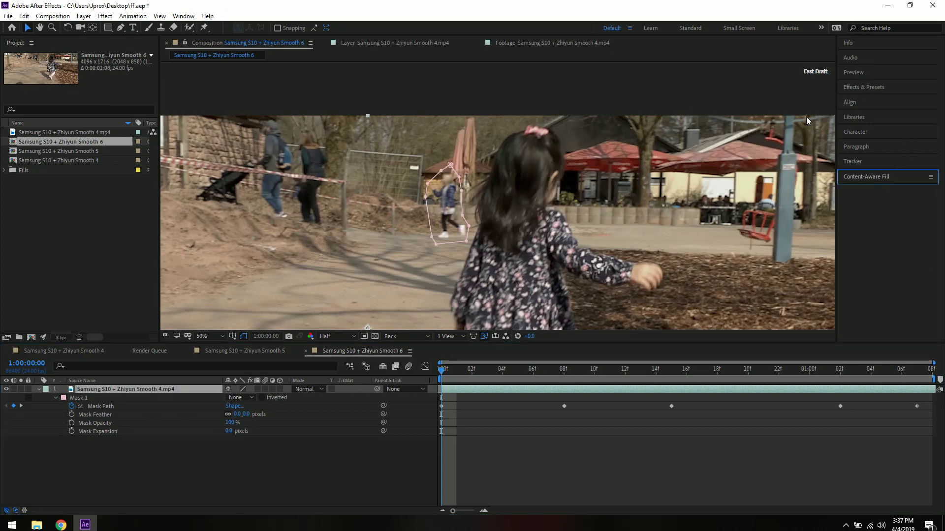
Switch to the All Panels workspace, then Motion Tracking, and raise Alpha Expansion to 15
click(183, 16)
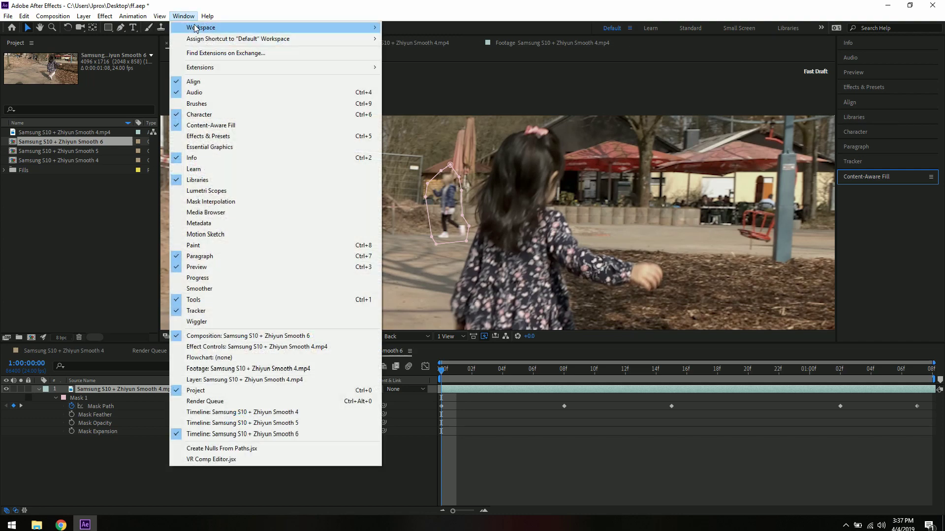
mouse_move(377, 30)
click(408, 28)
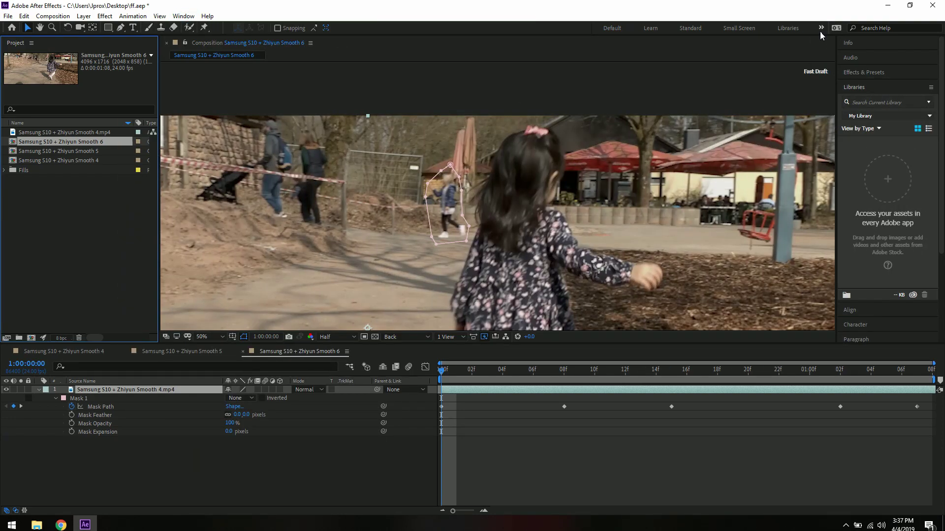
click(821, 29)
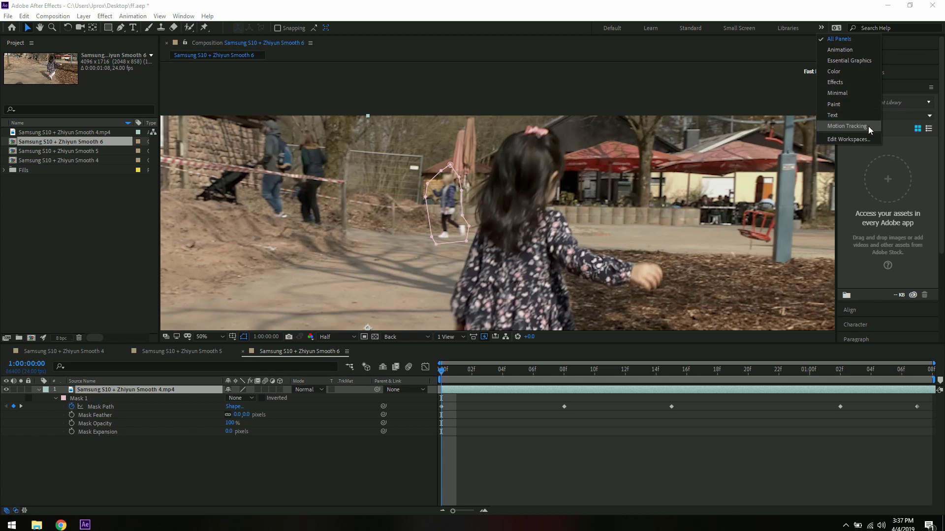
click(846, 126)
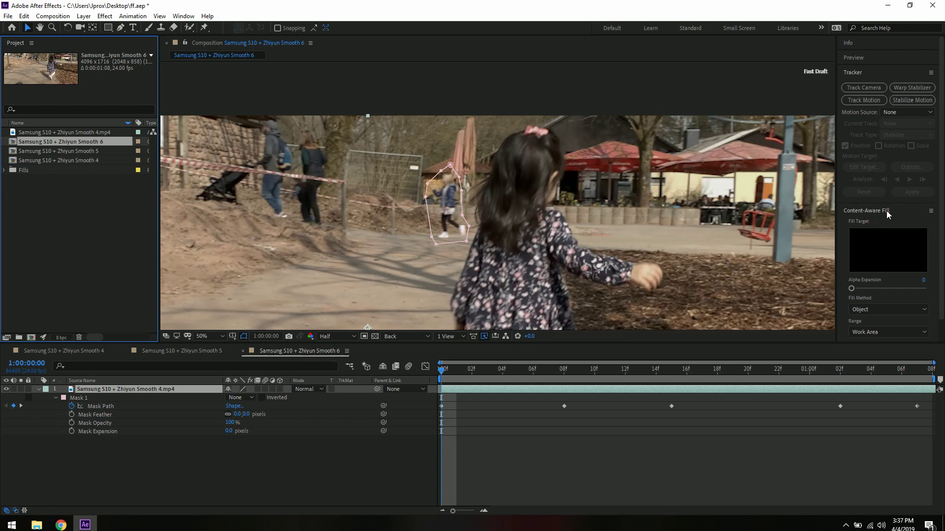
click(852, 288)
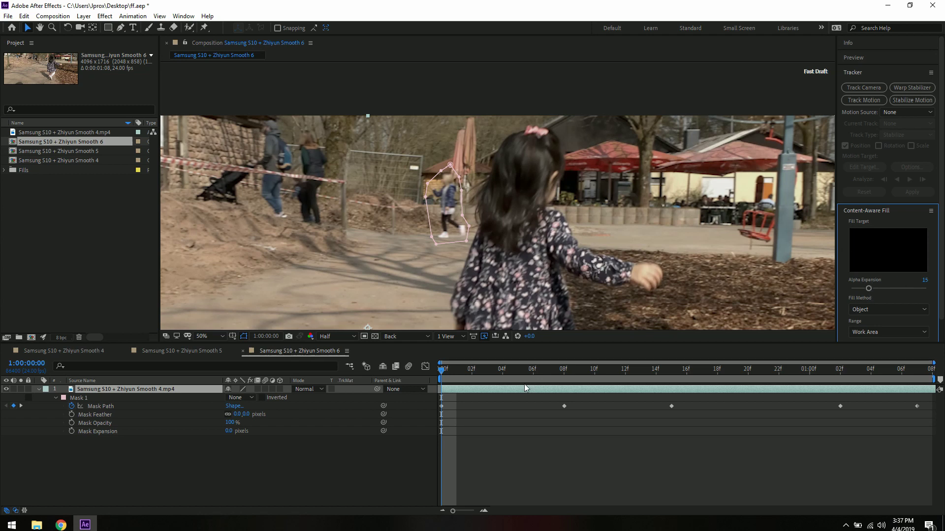
Change Mask 1's mode to Subtract, leaving a black hole where the child was
click(235, 415)
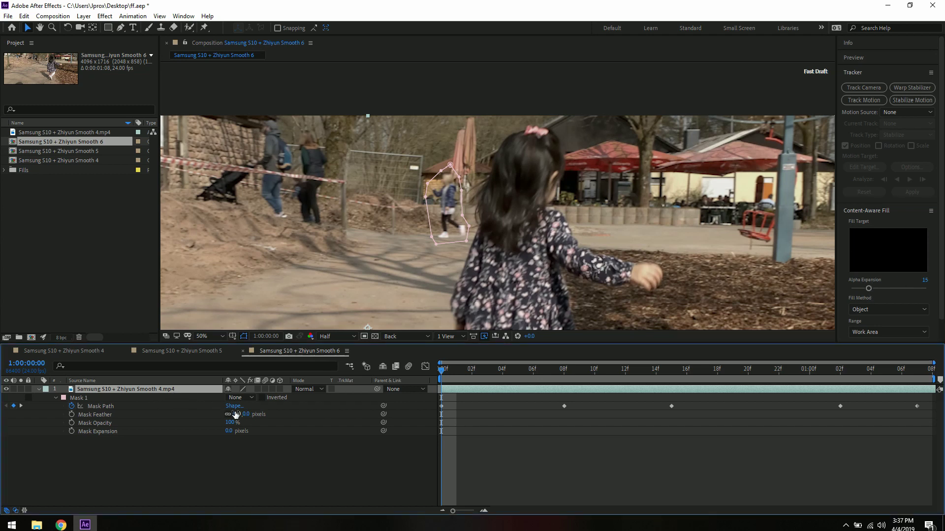
click(241, 398)
click(244, 431)
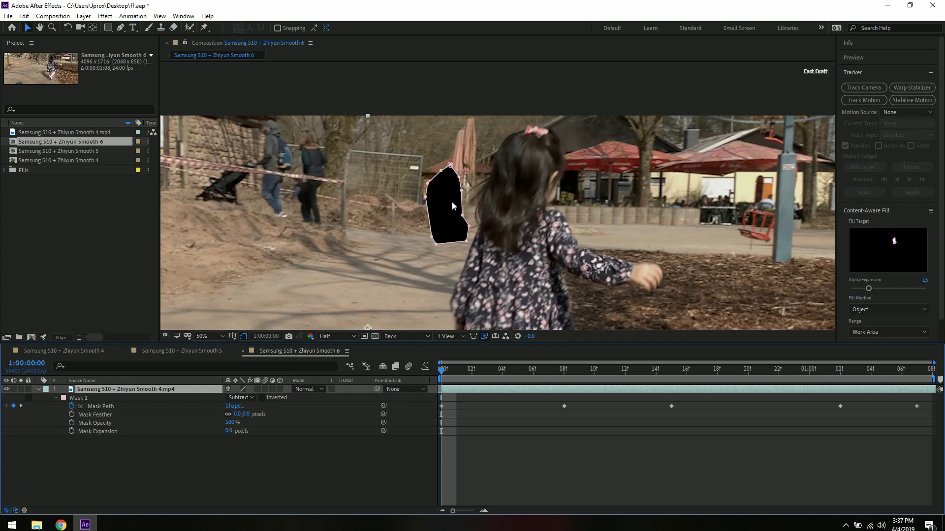
click(502, 470)
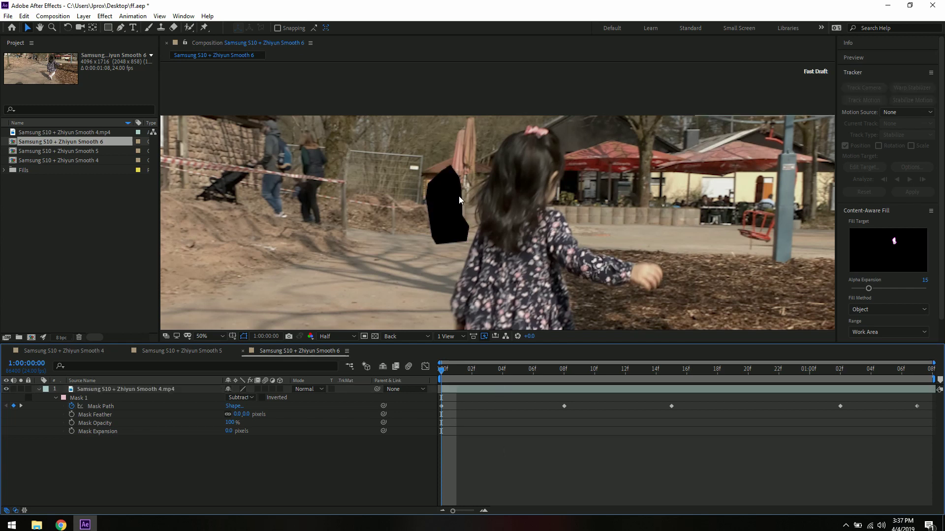
Reselect the footage layer and keep Content-Aware Fill's Fill Method on Object
click(104, 391)
scroll(462, 234, down, 2)
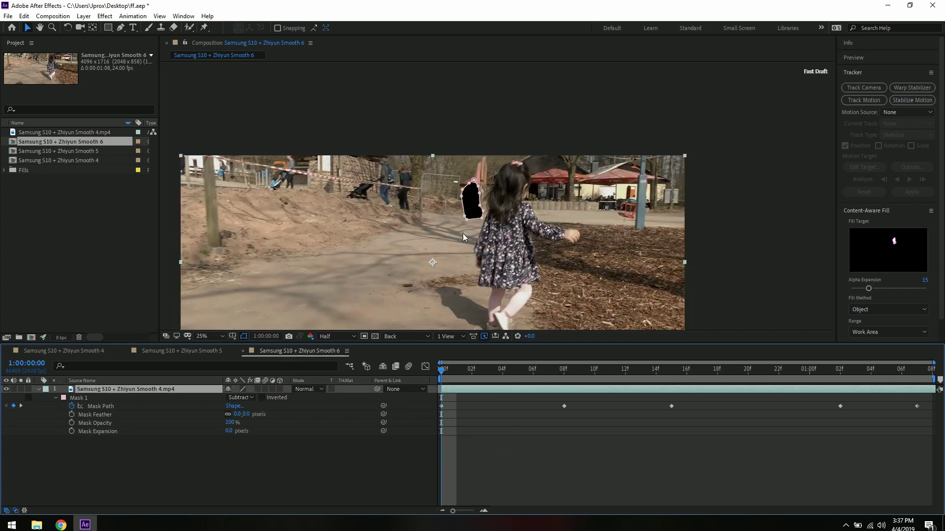
click(872, 309)
click(872, 321)
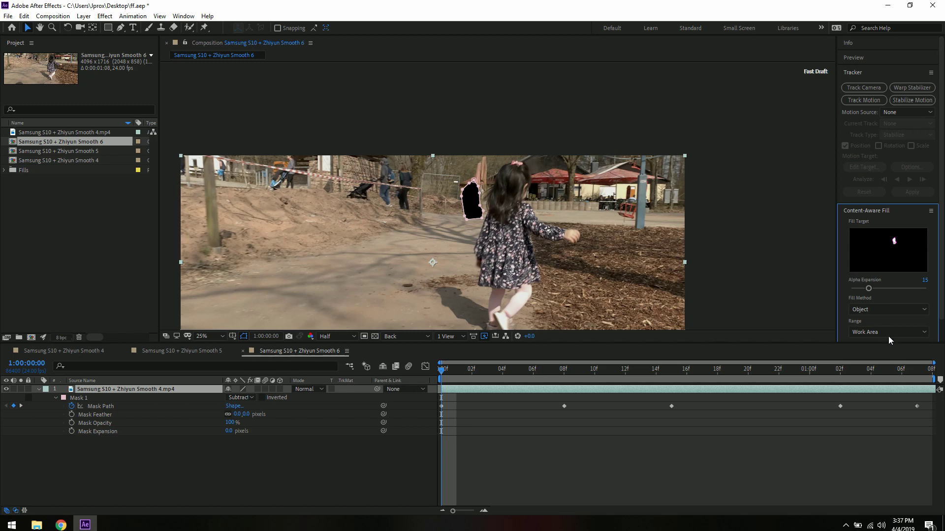
scroll(893, 315, down, 1)
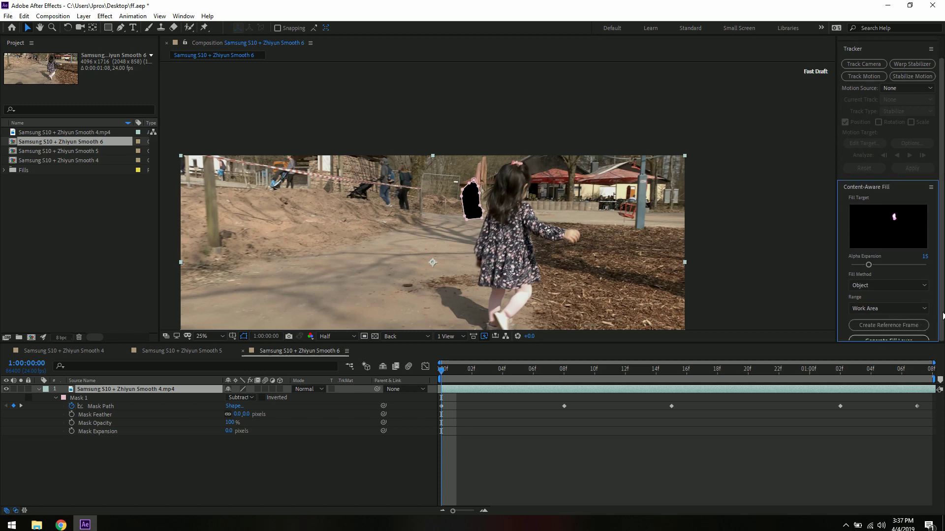
Enlarge the Content-Aware Fill panel and generate the fill layer to patch the hole
drag(897, 344, 897, 380)
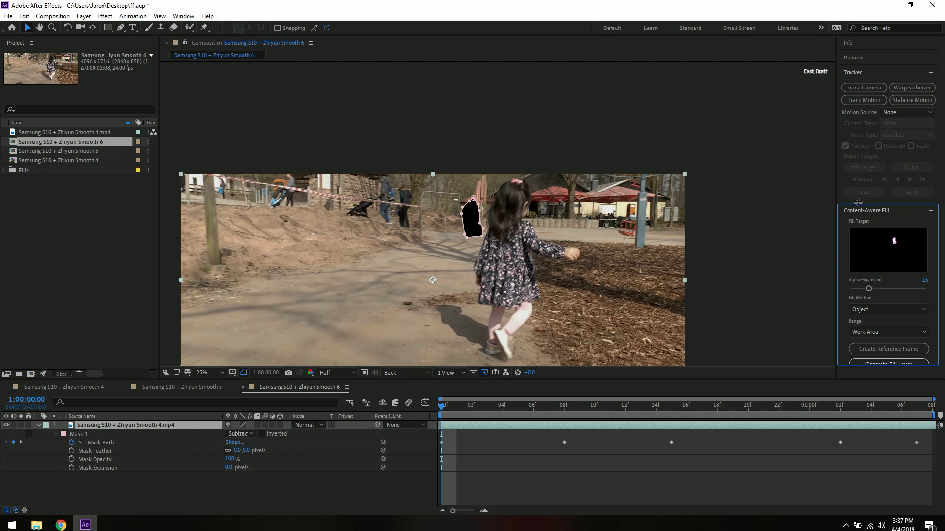
drag(857, 203, 857, 166)
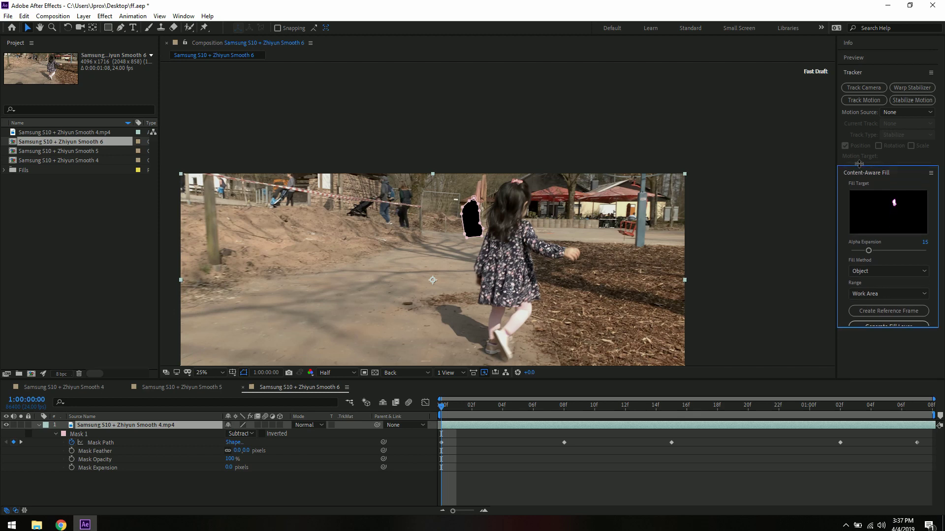
click(865, 327)
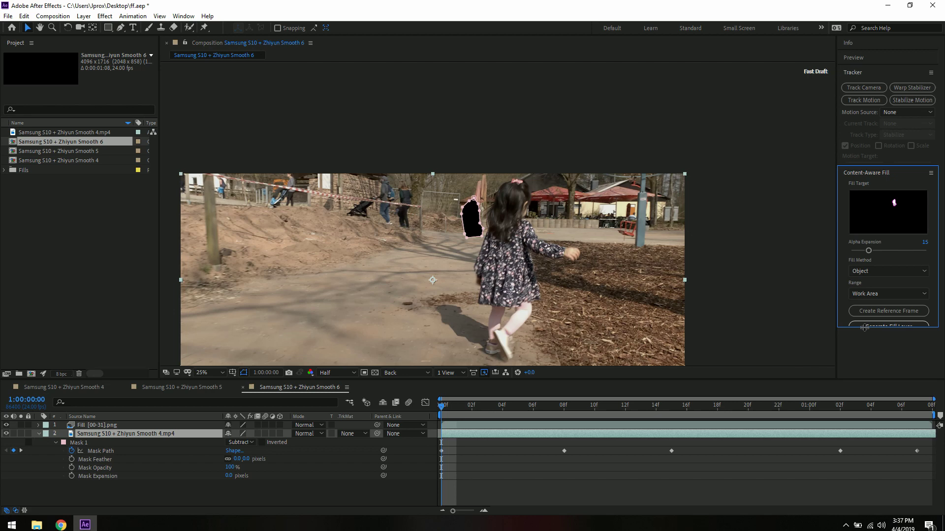
drag(867, 327, 868, 366)
click(872, 327)
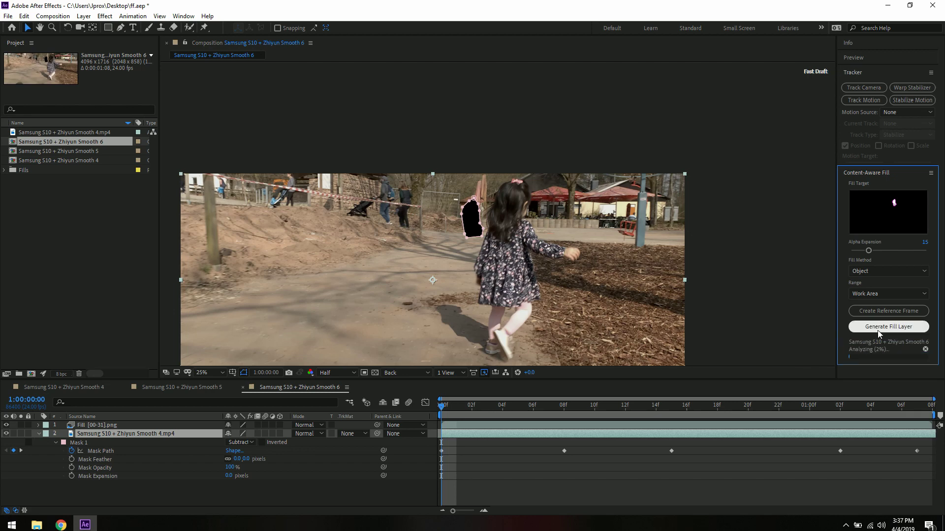
drag(875, 365, 880, 388)
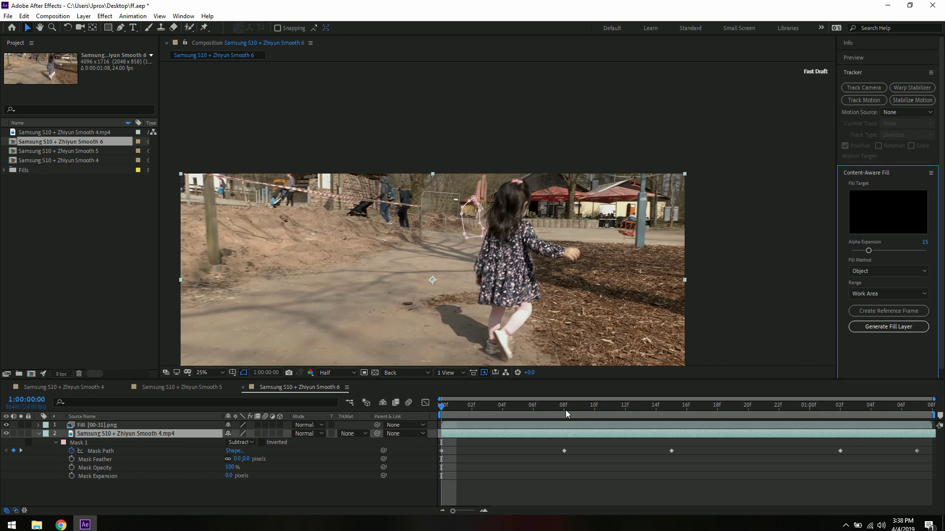
click(201, 502)
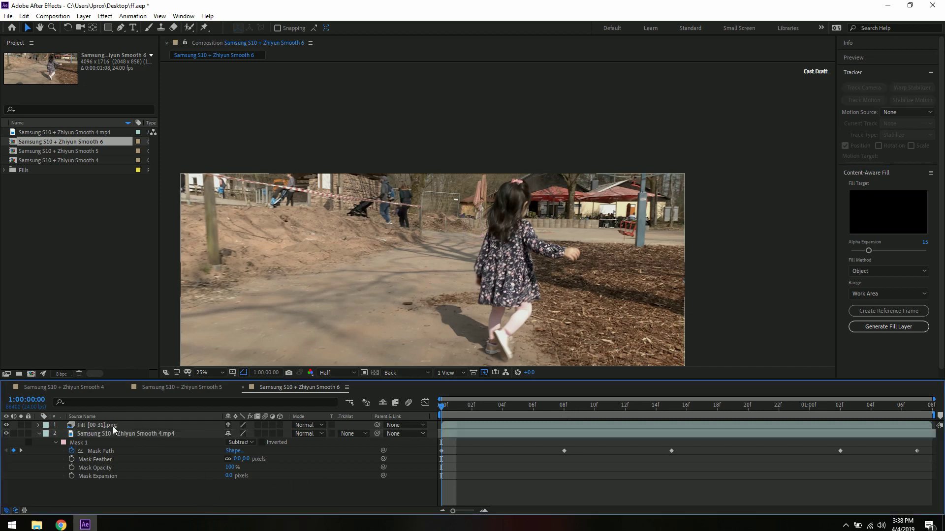
click(21, 425)
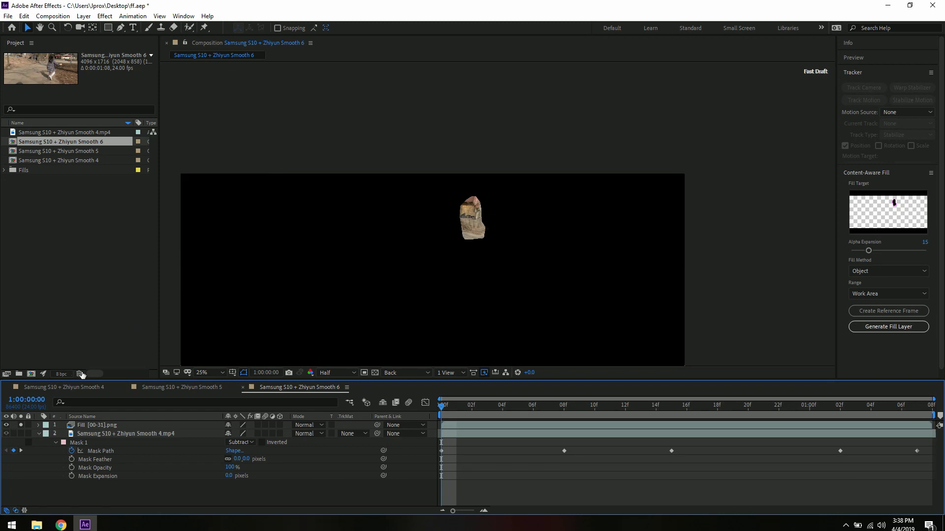
click(21, 425)
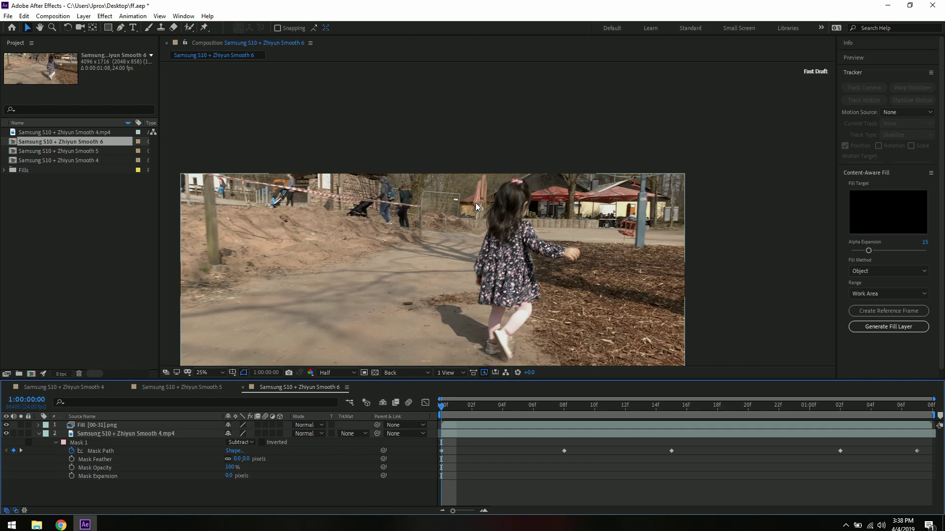
scroll(475, 203, up, 2)
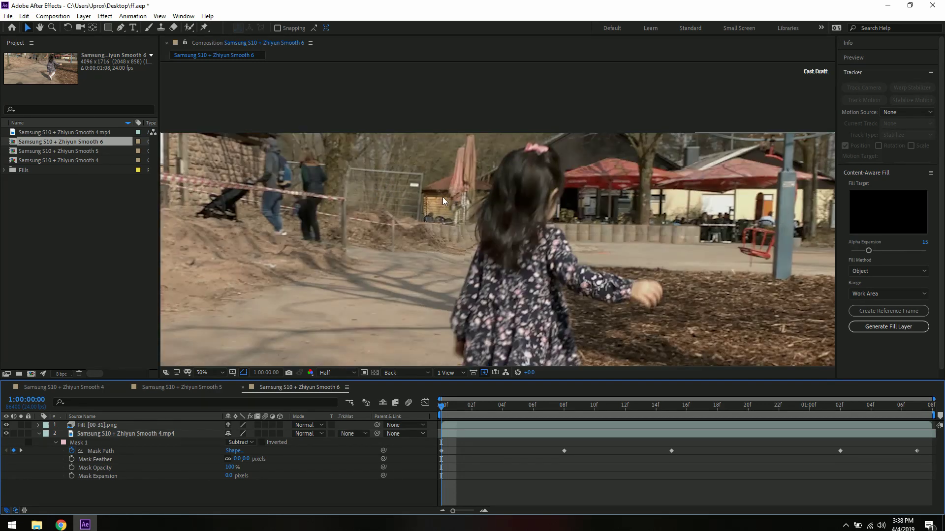
scroll(439, 198, down, 2)
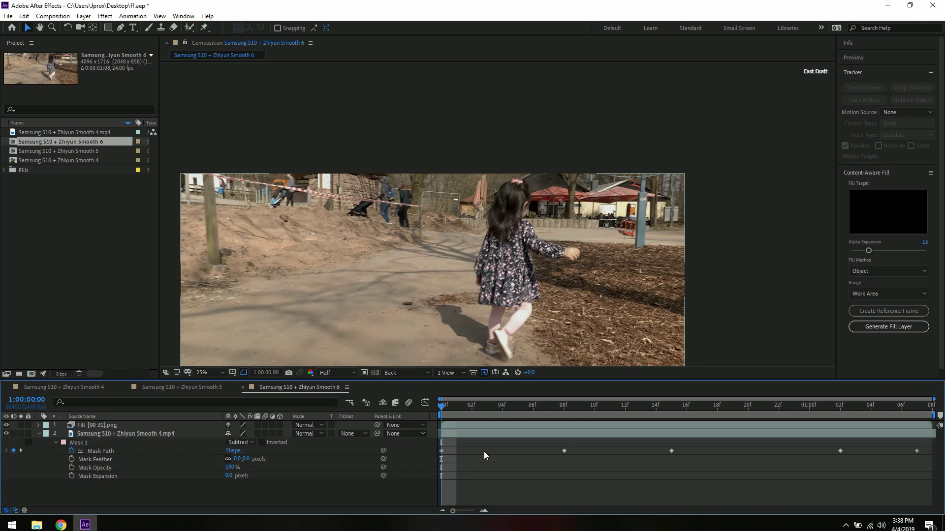
drag(446, 406, 778, 425)
scroll(410, 235, up, 2)
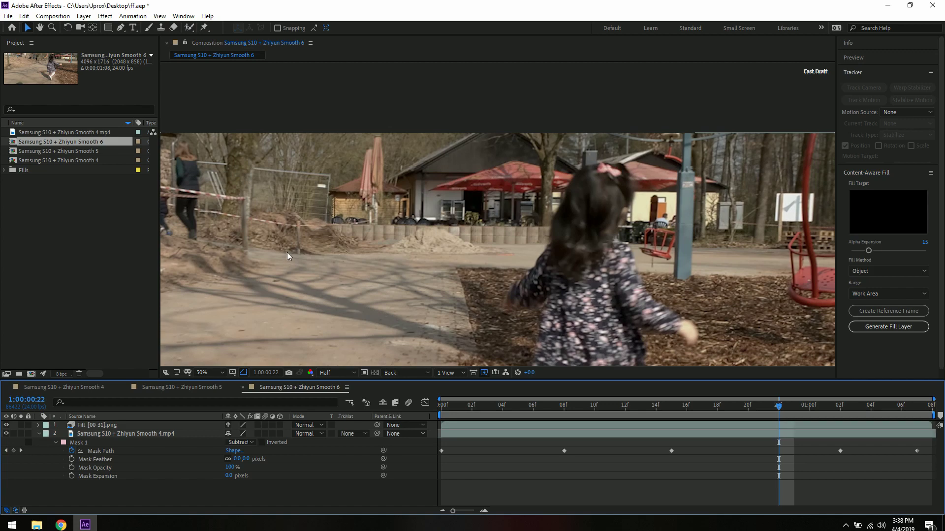
scroll(287, 252, down, 2)
mouse_move(778, 410)
mouse_down()
mouse_move(857, 408)
mouse_move(763, 411)
mouse_up()
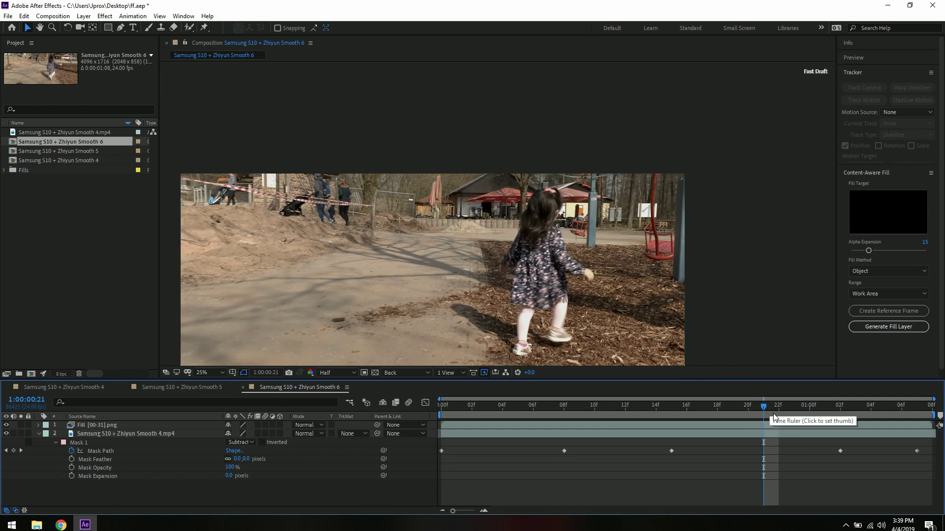
drag(771, 411, 441, 427)
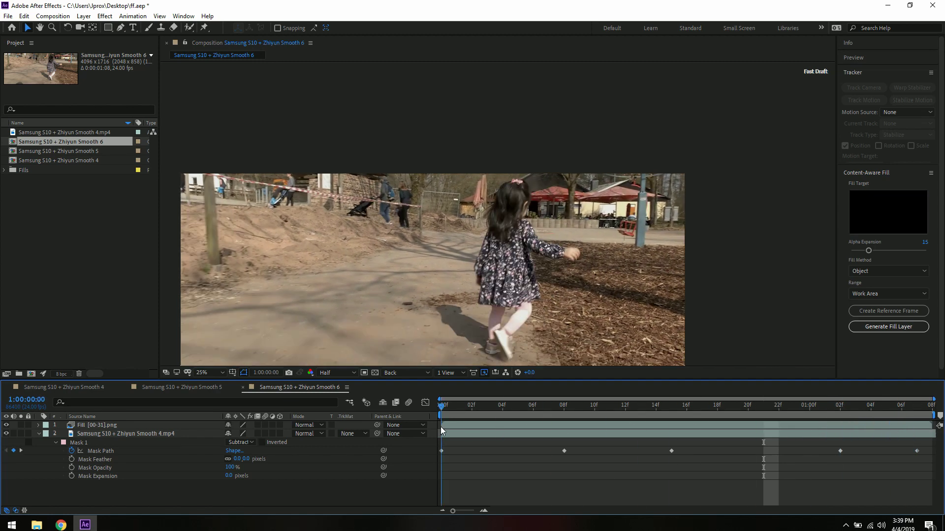
Zoom the viewer to 25%, pan up slightly, and play the composition from the Preview panel
key(period)
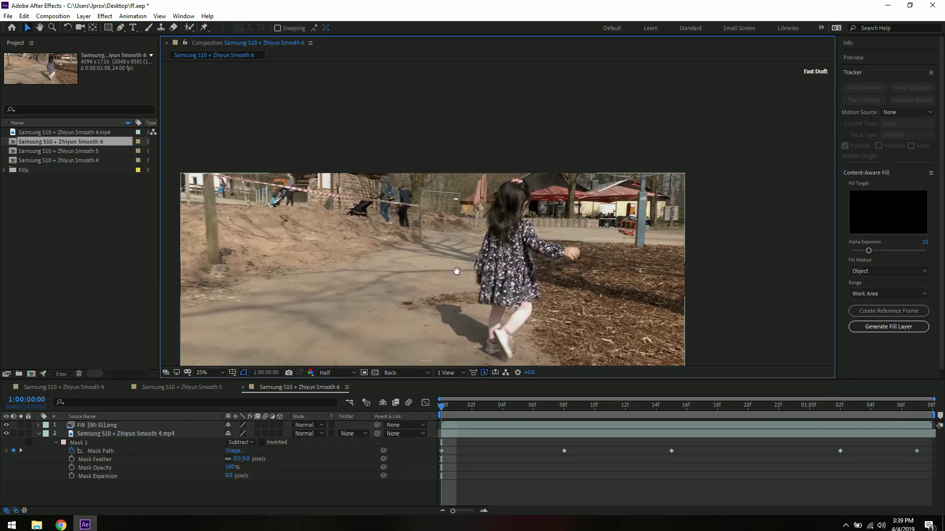
drag(477, 329, 485, 294)
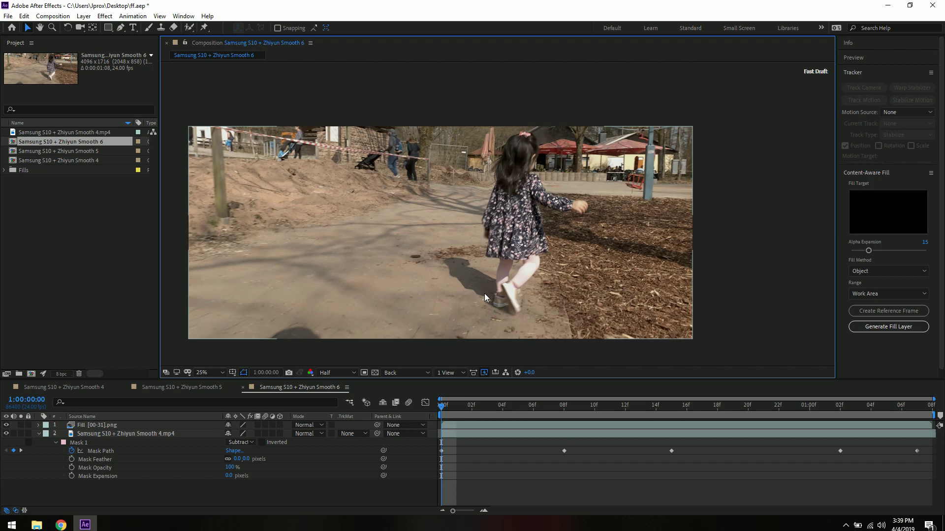
click(856, 57)
click(886, 71)
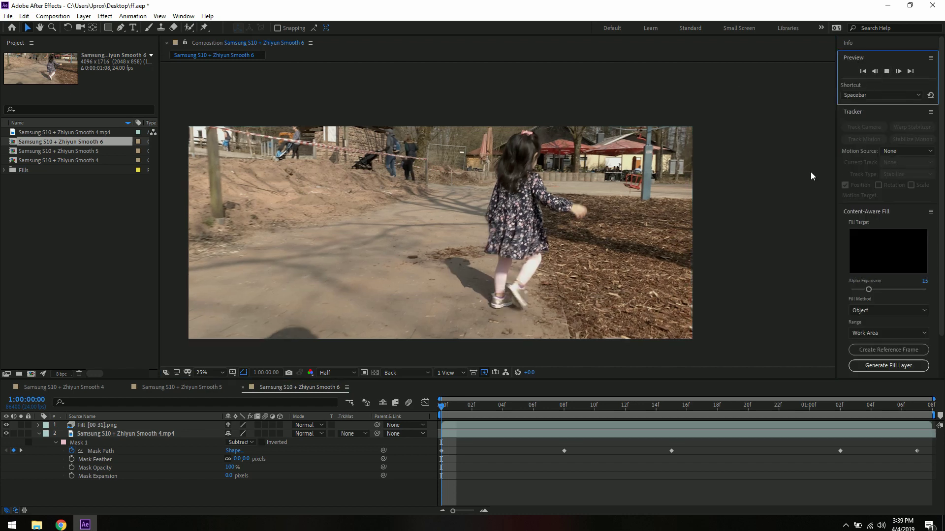